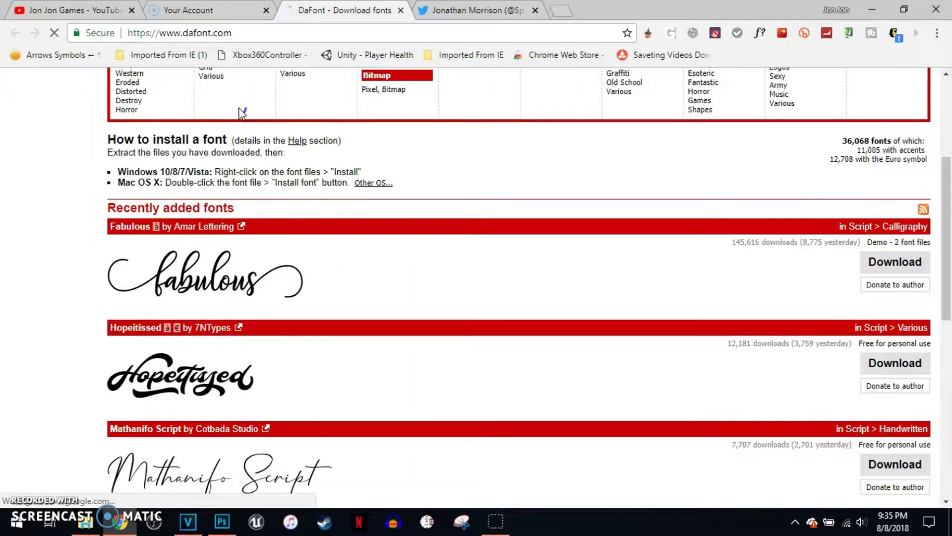
left_click(426, 174)
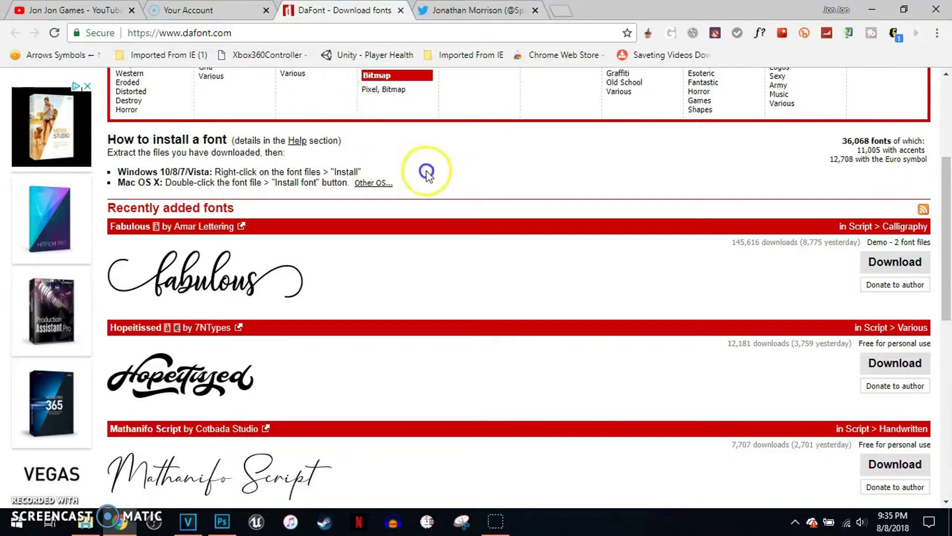
scroll(447, 223, "up", 5)
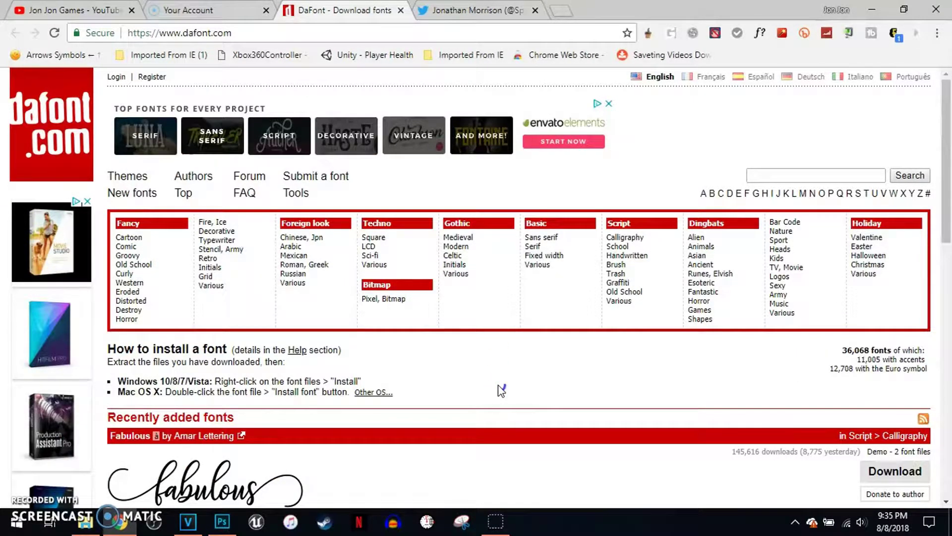
scroll(499, 385, "down", 3)
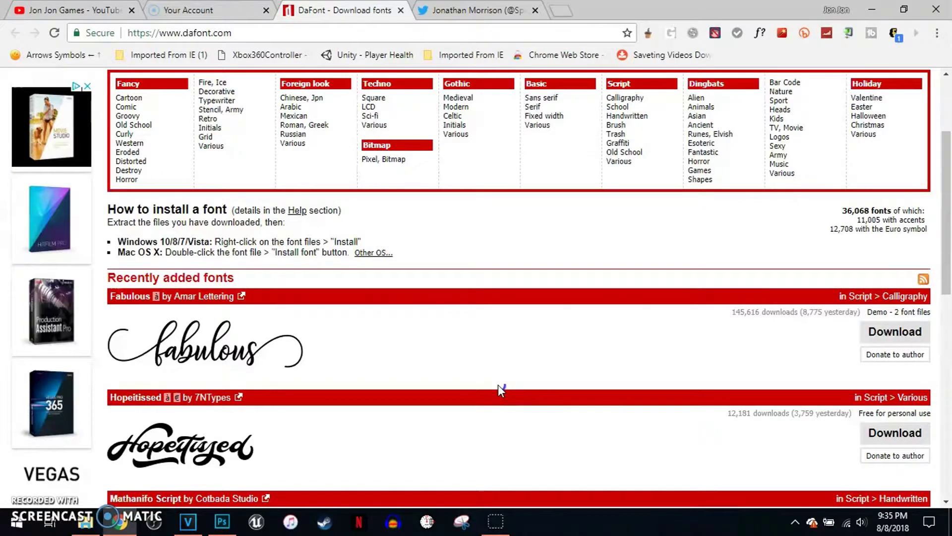
scroll(450, 380, "up", 3)
scroll(450, 378, "down", 10)
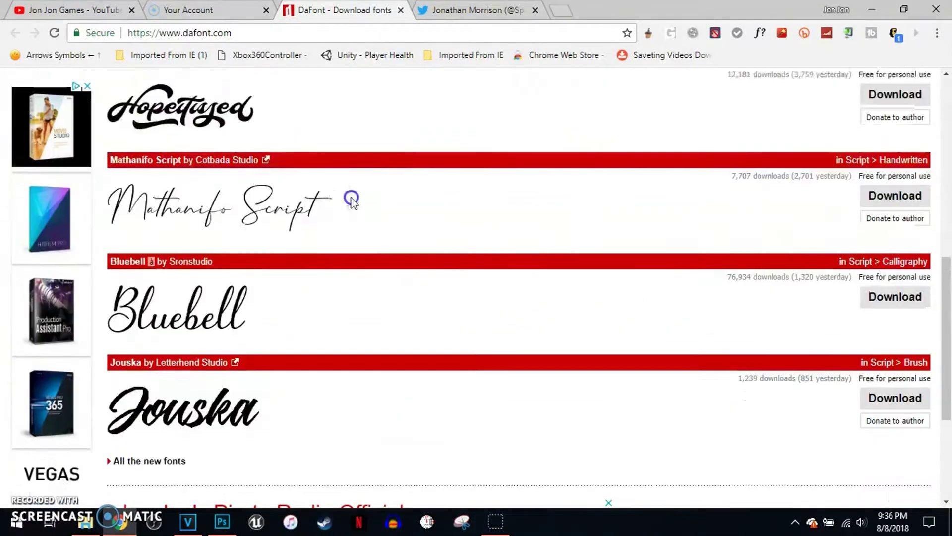
scroll(372, 270, "up", 10)
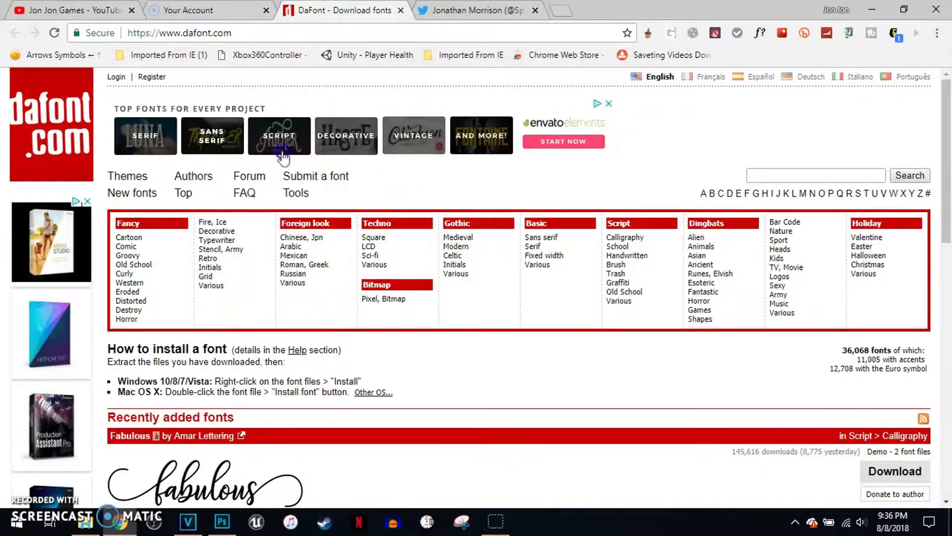
left_click(243, 29)
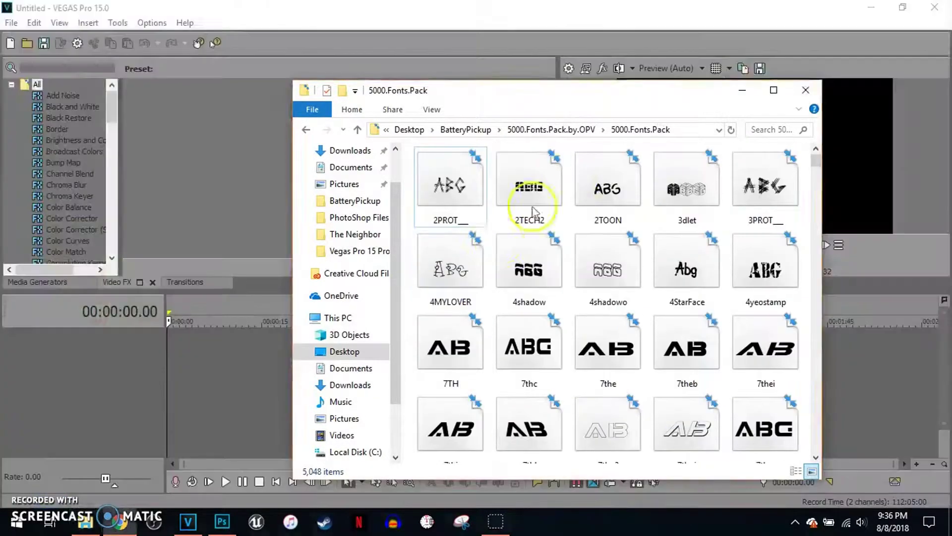
Step: Browse the 5000.Fonts.Pack font files and open the American Dream font
left_click(436, 108)
left_click(531, 105)
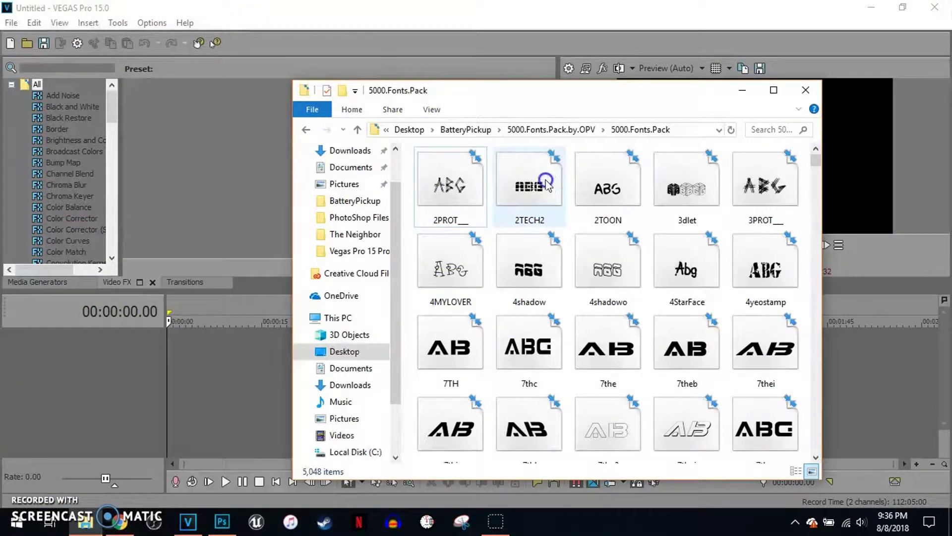
scroll(571, 281, "down", 3)
scroll(571, 281, "down", 1)
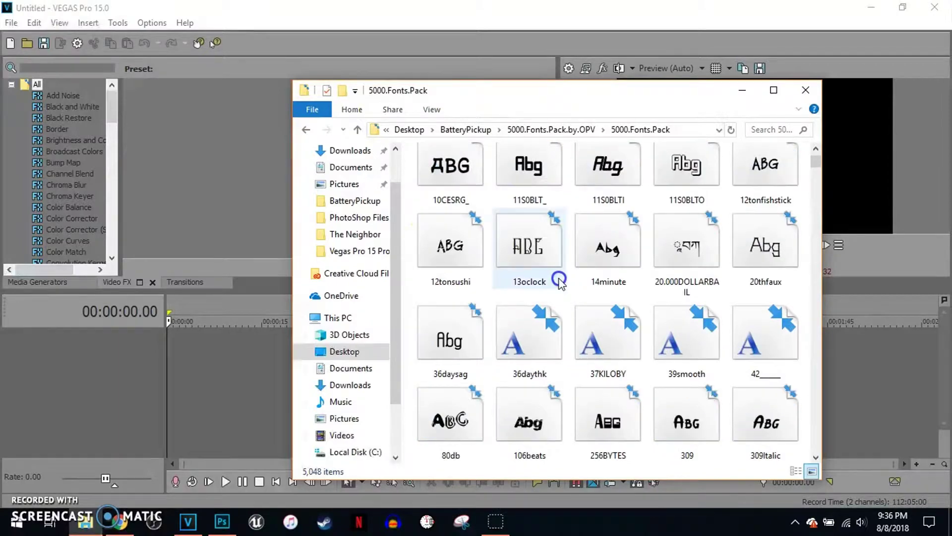
scroll(557, 282, "up", 2)
left_click(263, 321)
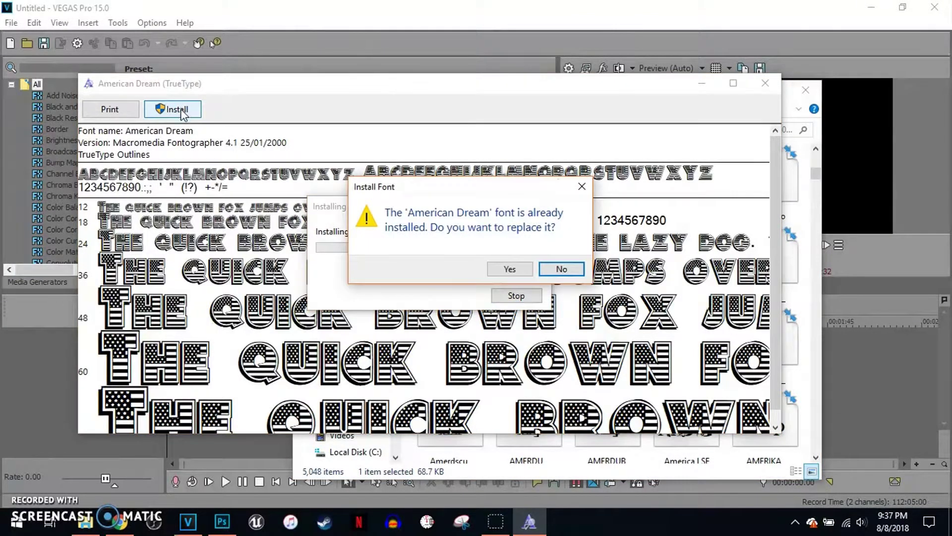
Step: Install American Dream over the existing copy and close the font preview
left_click(510, 268)
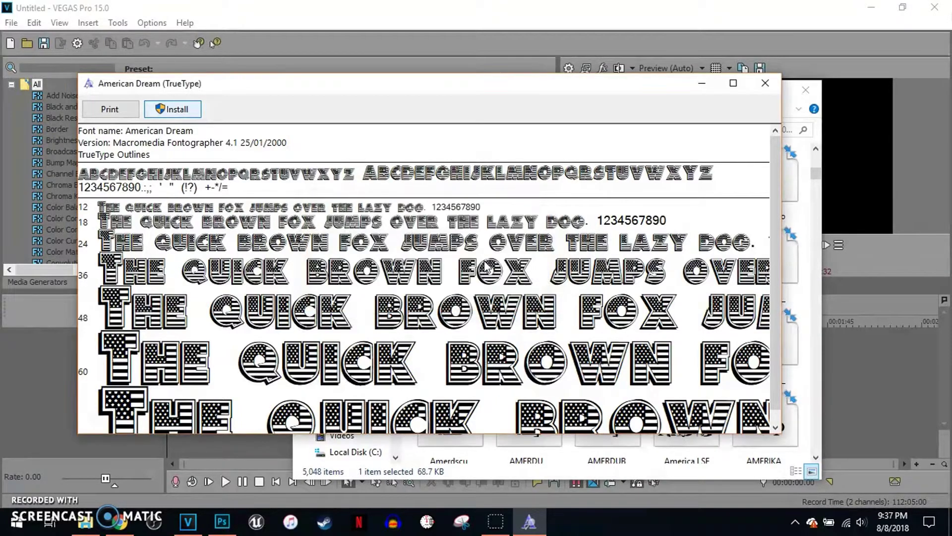
left_click(765, 83)
Step: Navigate from the Desktop into BatteryPickup > 5000.Fonts.Pack.by.OPV
left_click(345, 351)
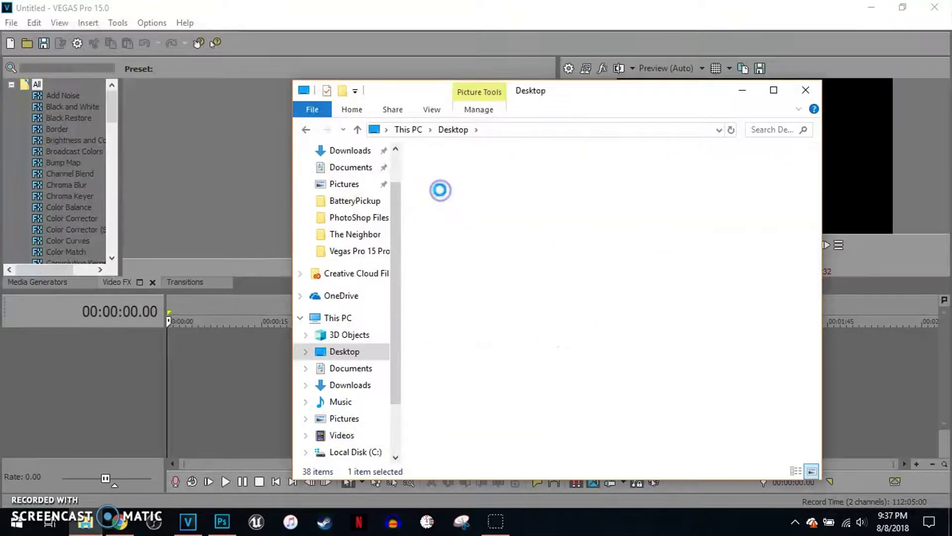
double_click(440, 191)
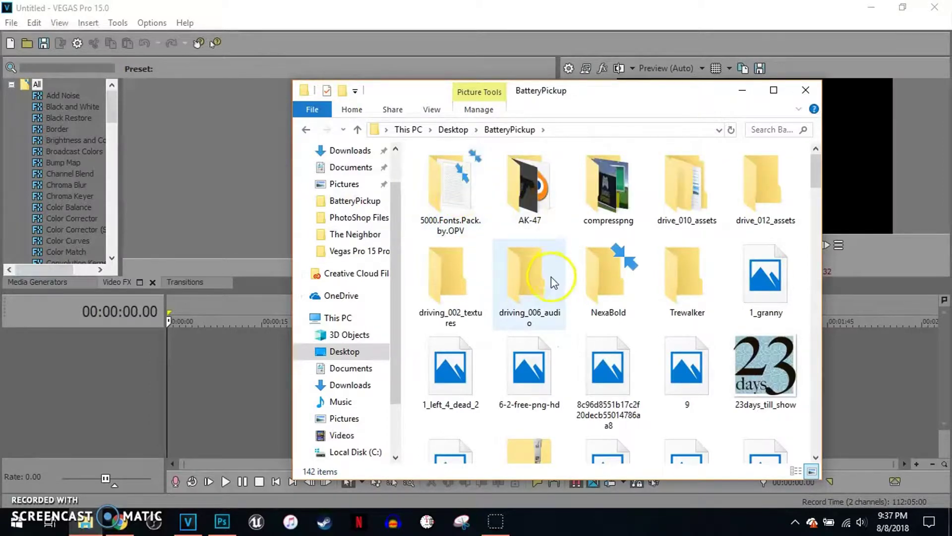
double_click(450, 192)
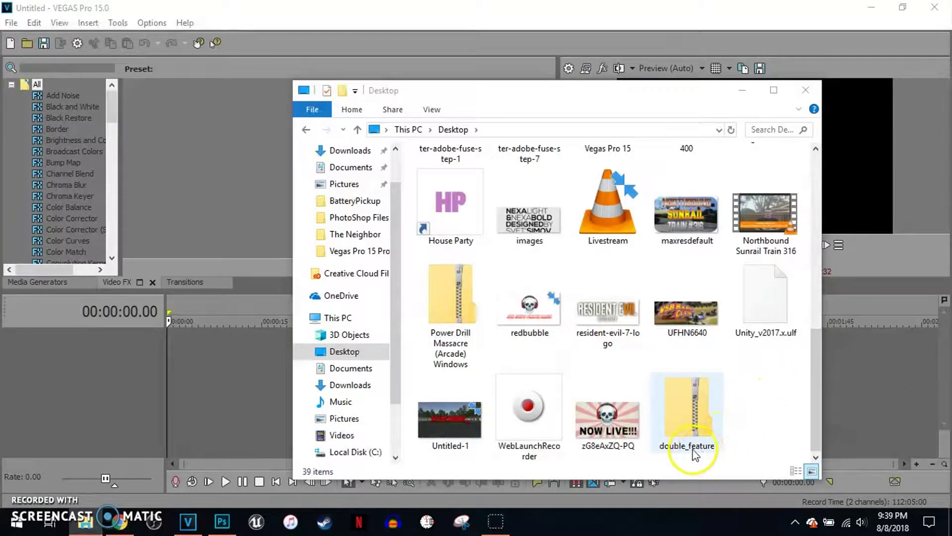
Step: Extract double_feature.zip with 7-Zip to 'double_feature\' and select DoubleFeature20 inside
left_click(686, 395)
left_click(704, 386)
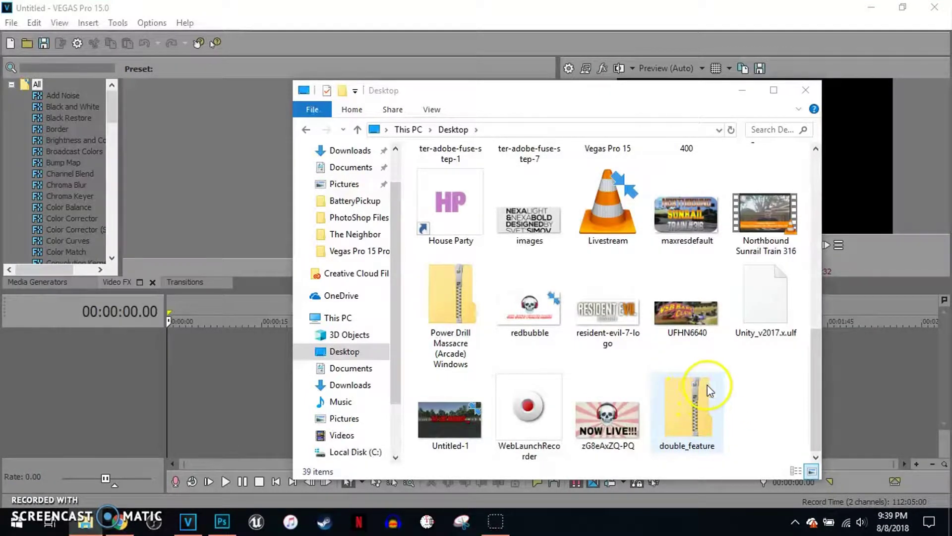
left_click(701, 414)
right_click(699, 415)
mouse_move(753, 141)
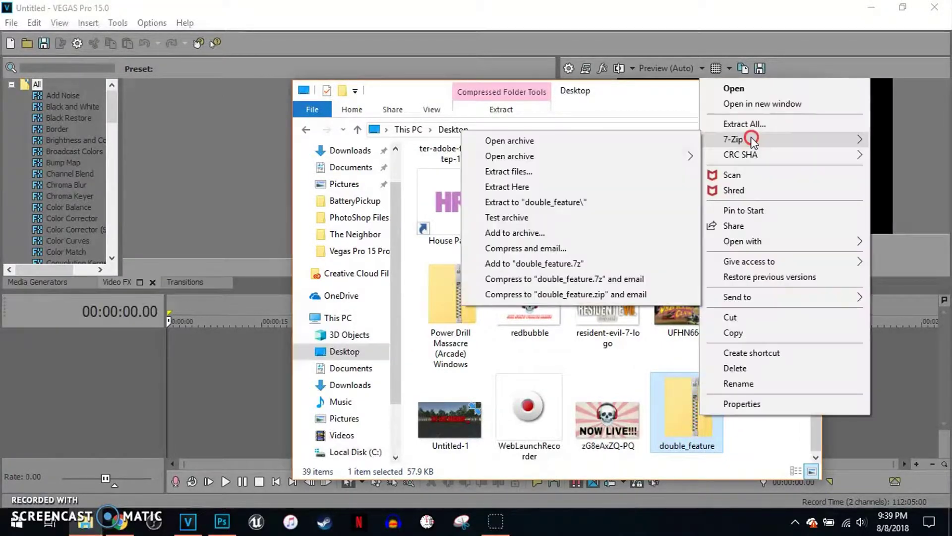
left_click(536, 202)
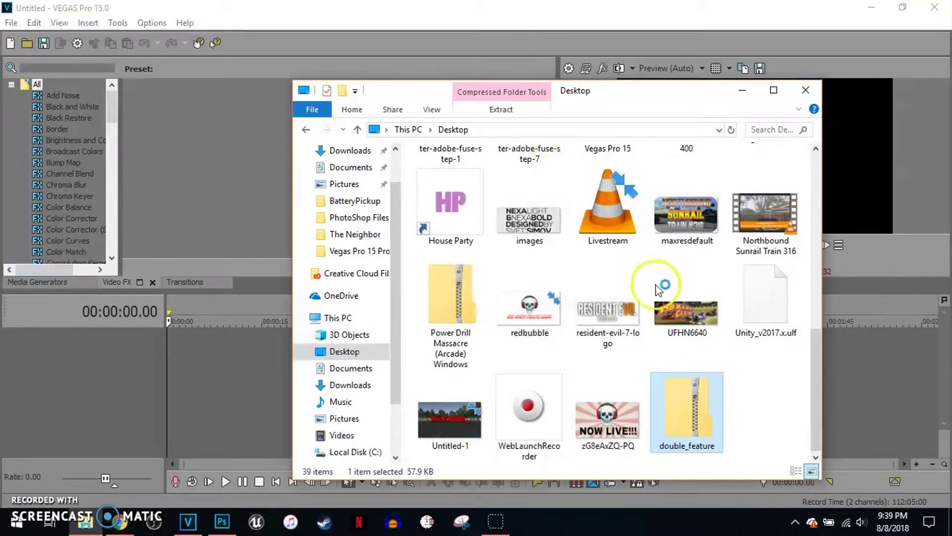
double_click(762, 405)
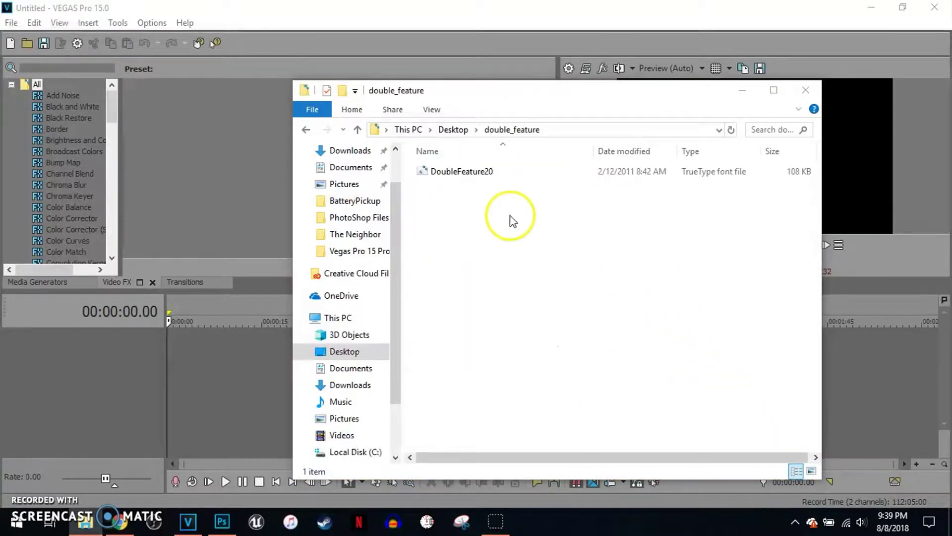
left_click(463, 178)
Step: Install DoubleFeature20, replacing the existing copy, then close the preview and minimize Explorer
double_click(464, 177)
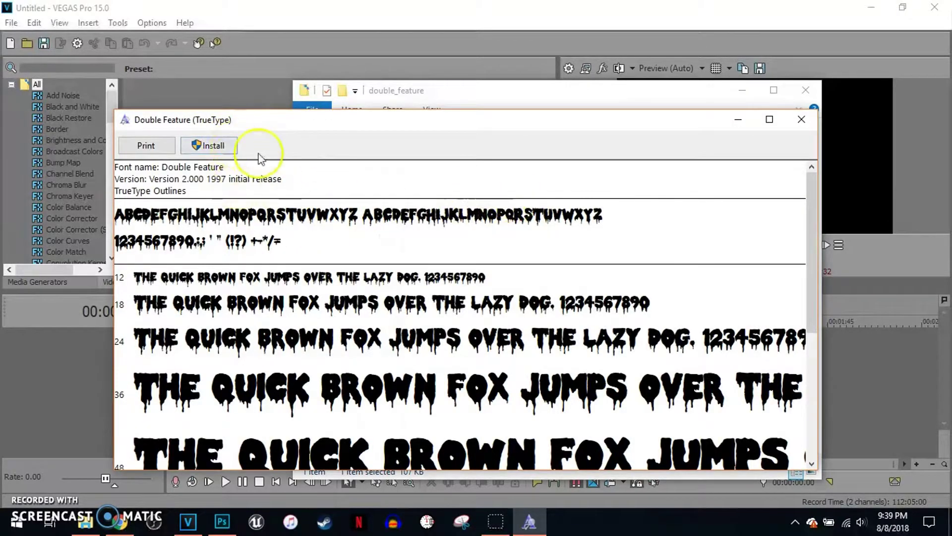
left_click(200, 146)
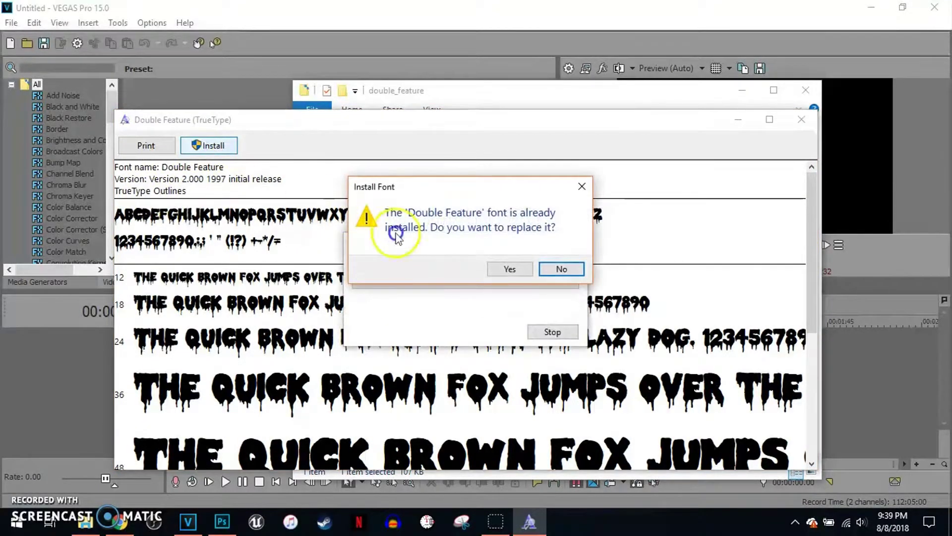
left_click(503, 272)
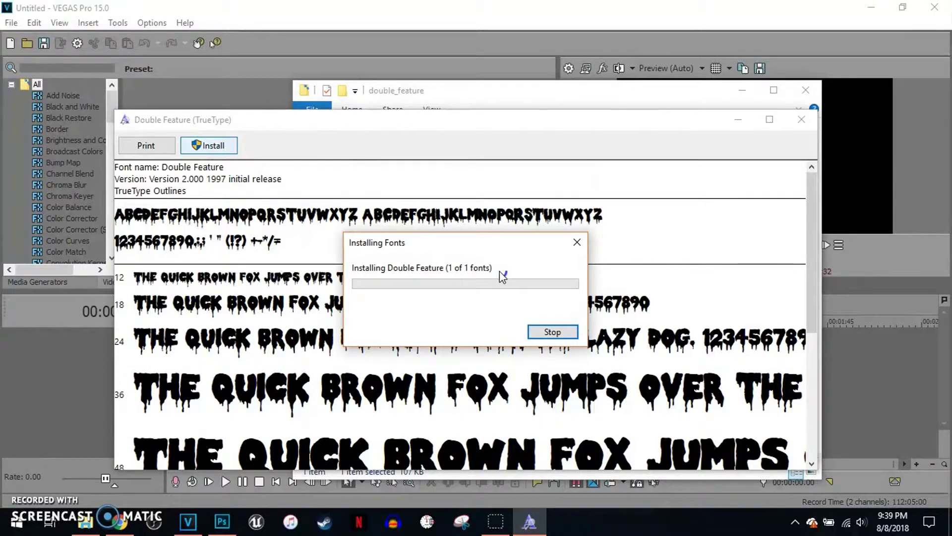
left_click(801, 119)
left_click(740, 91)
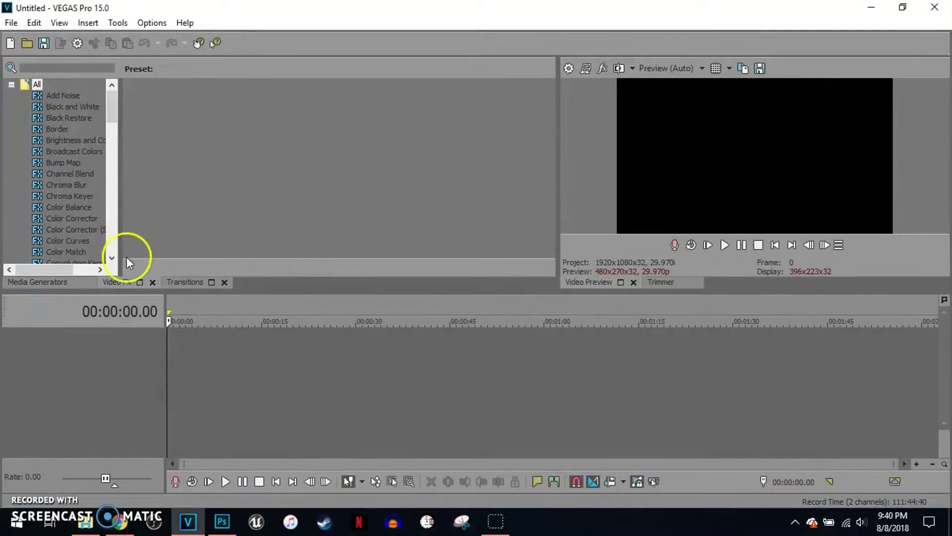
Step: Add a (Legacy) Text Default Text clip in the American Dream font, coloured red
left_click(56, 282)
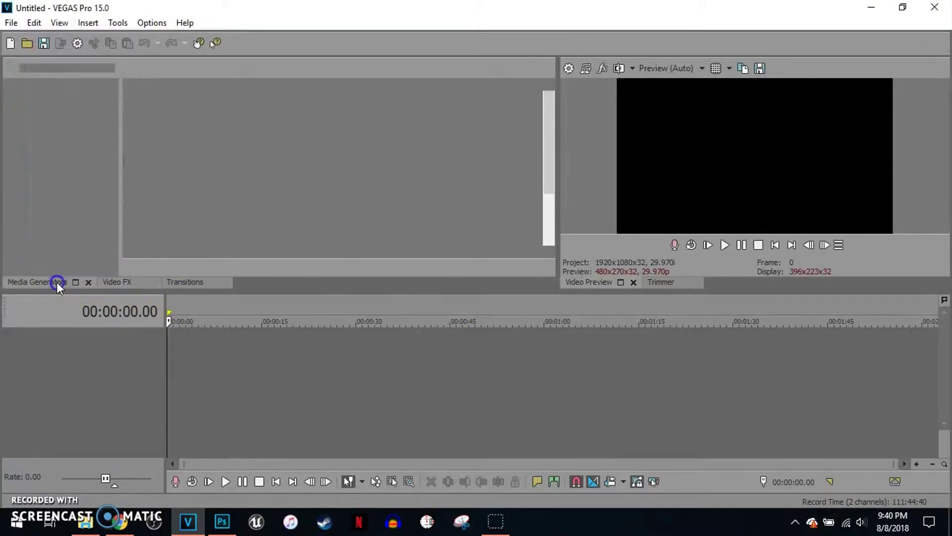
left_click(64, 195)
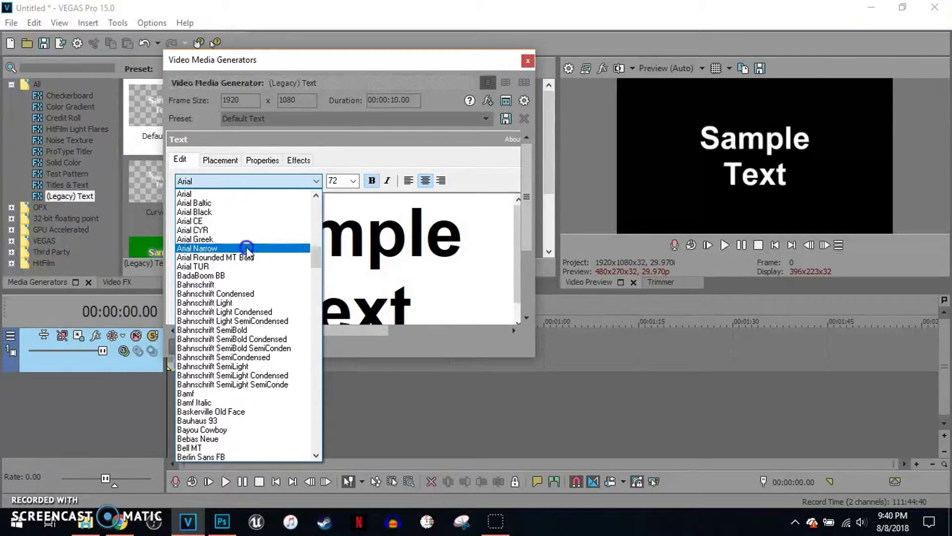
scroll(242, 266, "up", 1)
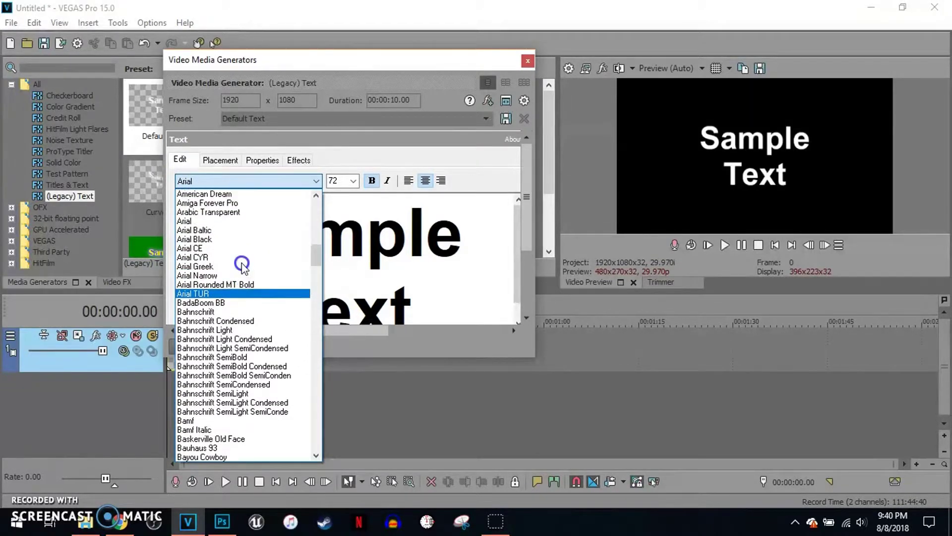
scroll(242, 265, "up", 2)
left_click(255, 240)
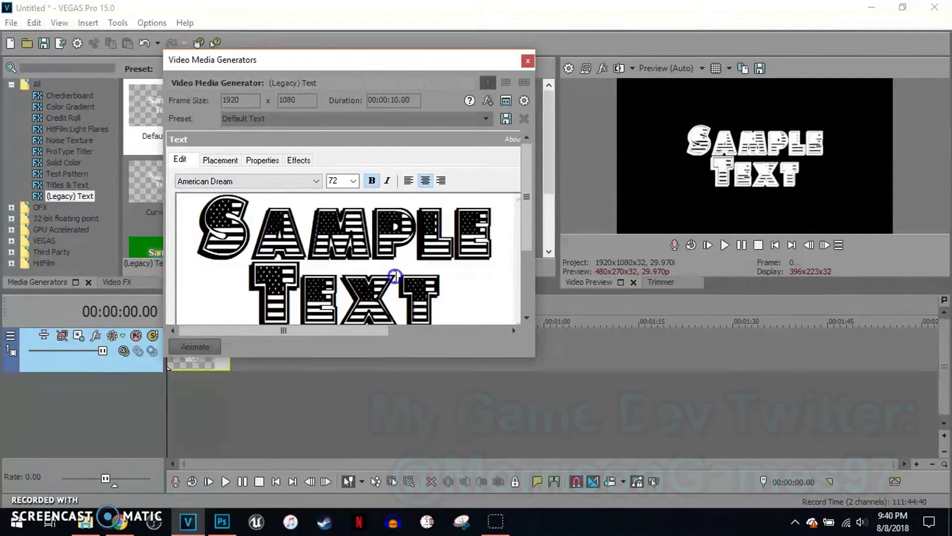
left_click_drag(445, 295, 192, 162)
left_click(263, 160)
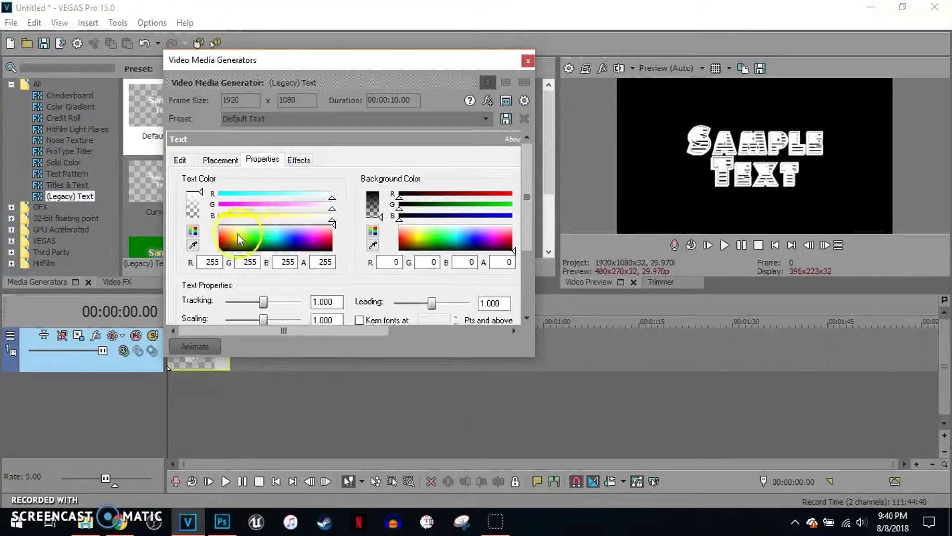
left_click_drag(238, 240, 222, 243)
Step: Type 'JON JON', 'GAMES', a blank line and 'SUBSCRIBE' as the text lines
left_click(179, 159)
type("JON")
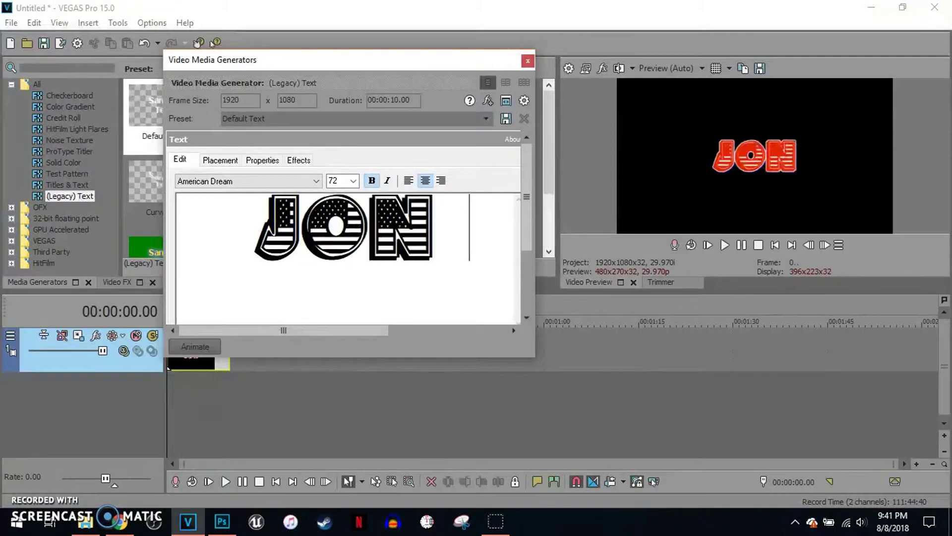
type(" JON")
key("Return")
type("GAMES")
key("Return")
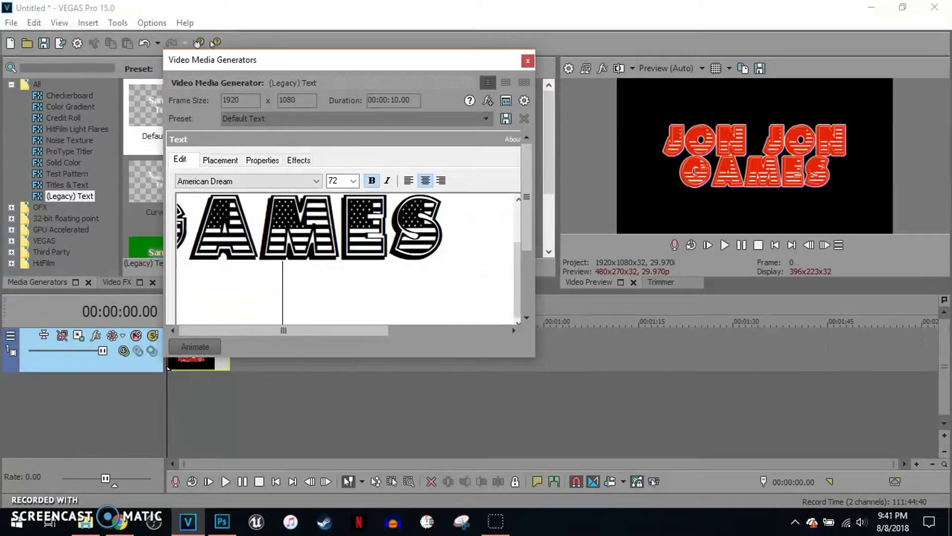
type("SUBSCRIBE")
left_click(361, 245)
key("Return")
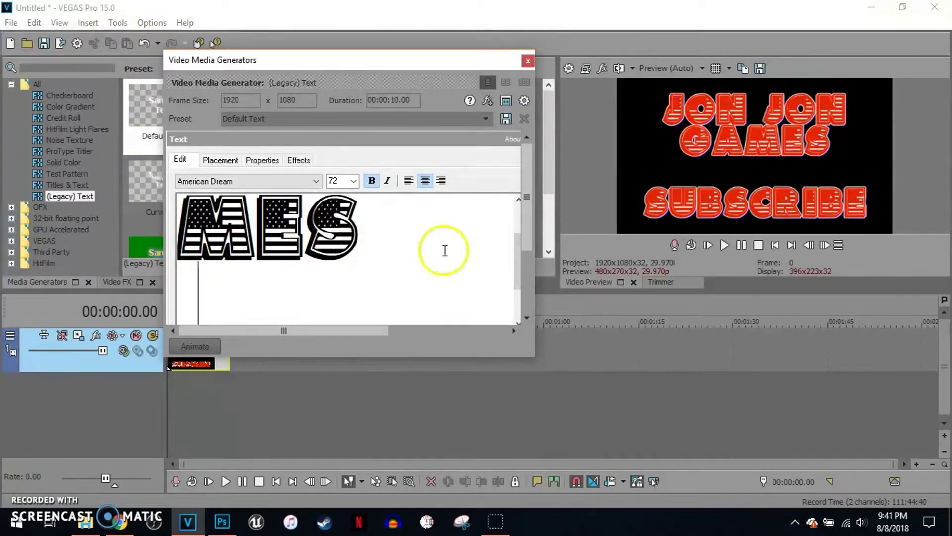
left_click(529, 61)
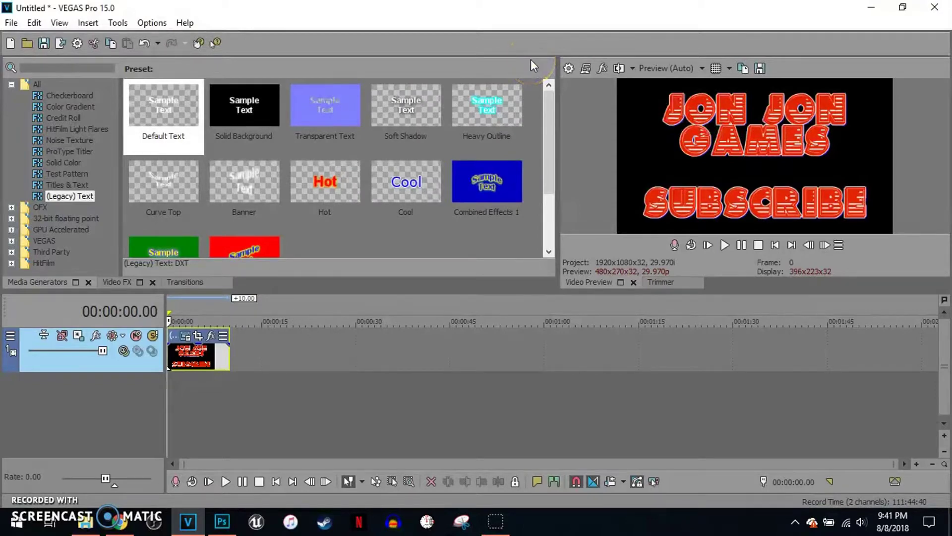